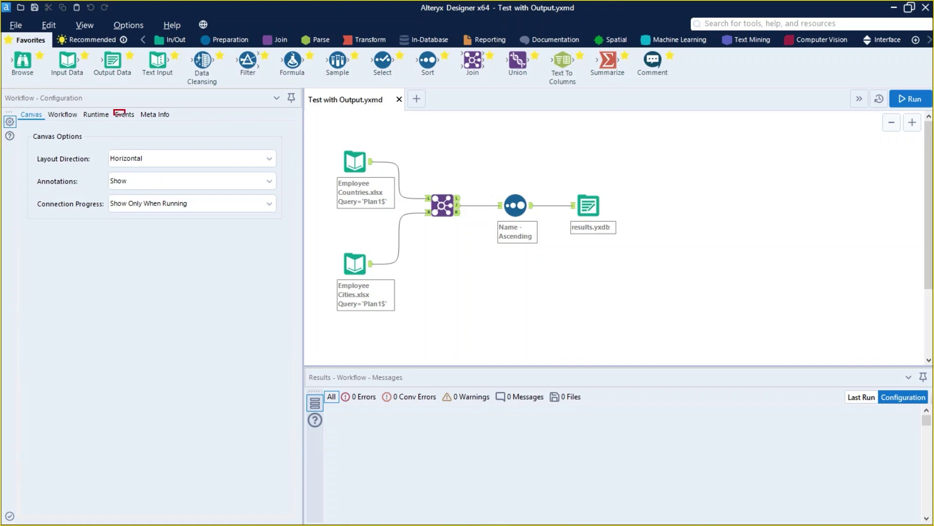
# - Show the workflow's Events settings, toggle Enable Events off and back on, and list addable event types
pyautogui.moveTo(114, 109); pyautogui.dragTo(135, 121)
pyautogui.click(128, 116)
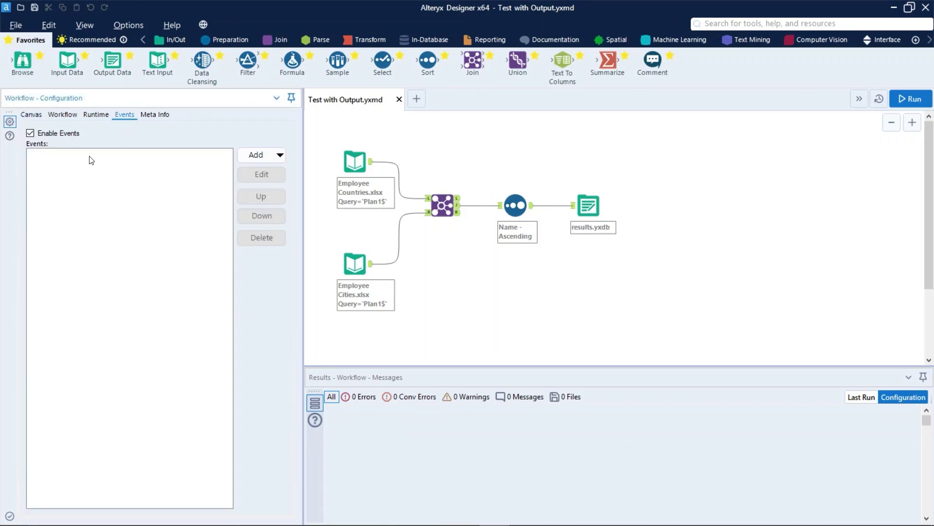
pyautogui.click(68, 130)
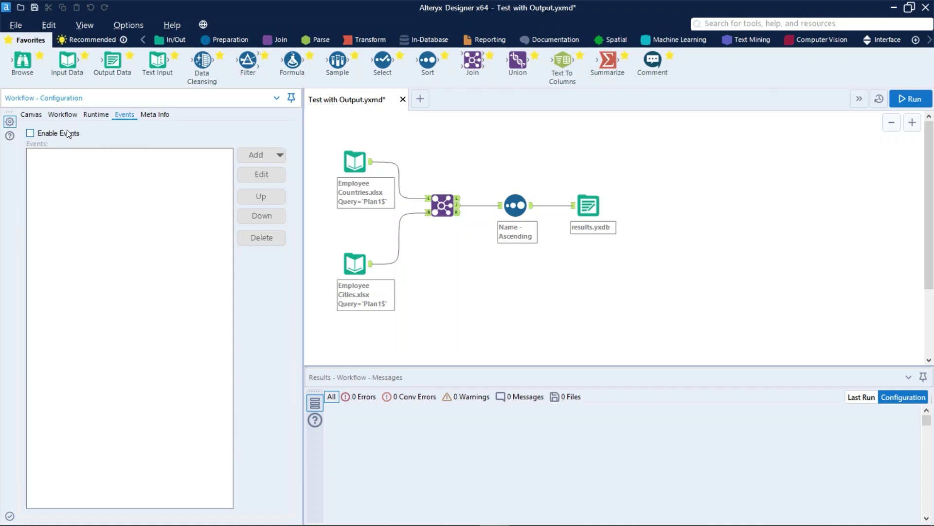
pyautogui.click(66, 130)
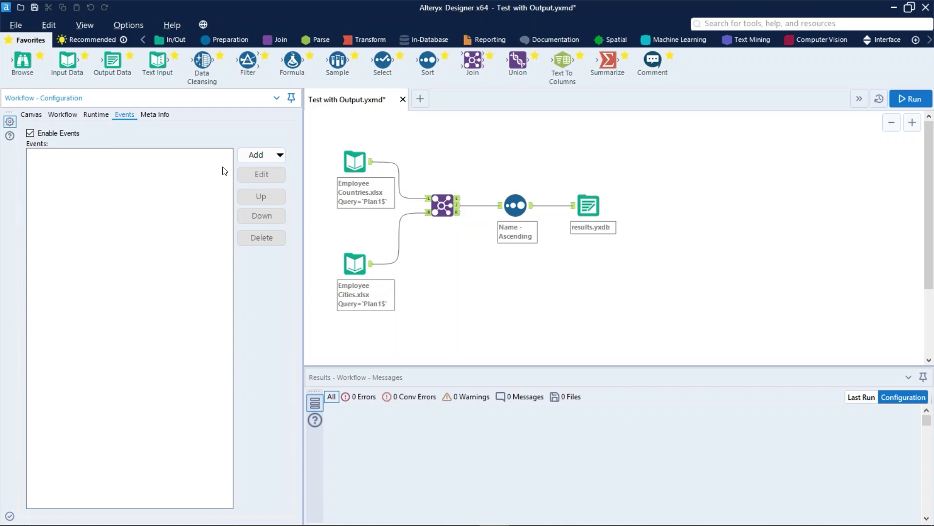
pyautogui.click(252, 155)
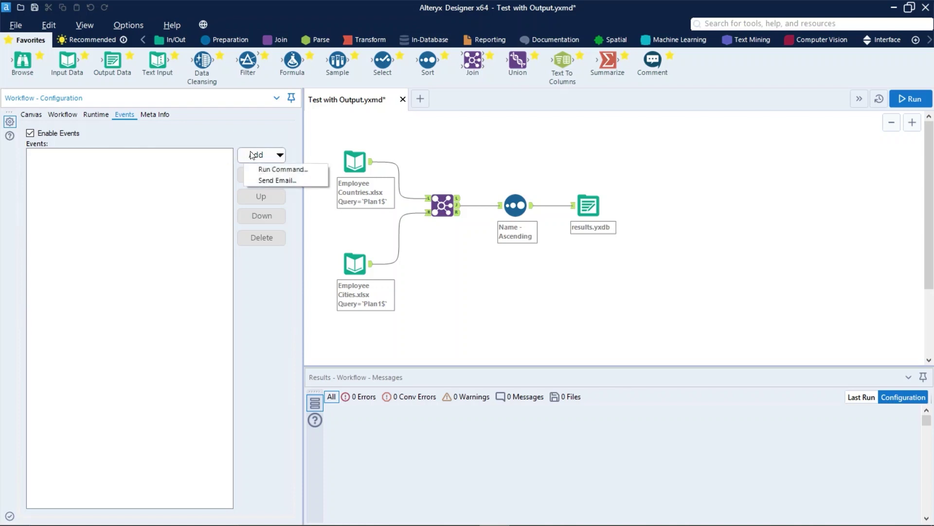
# - Add a Send Email event and review its Run Event When choices, keeping it Disabled
pyautogui.click(268, 180)
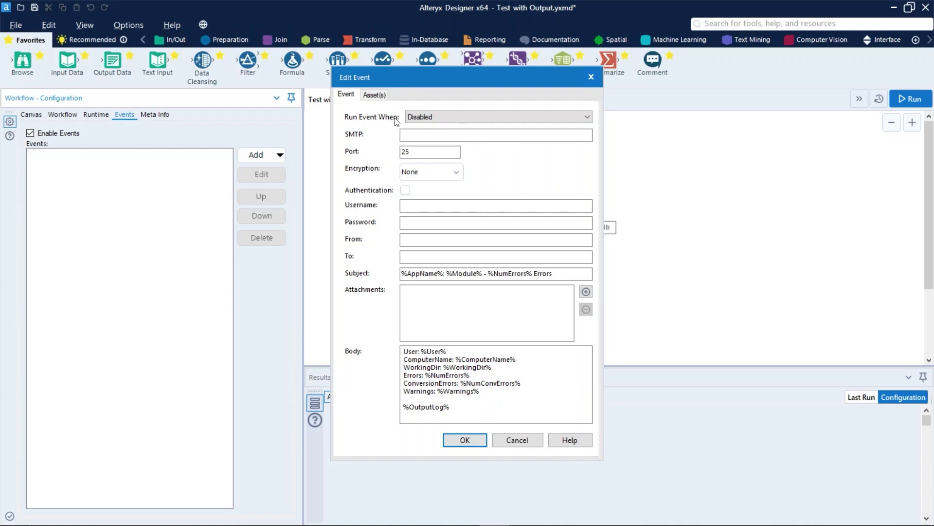
pyautogui.click(419, 119)
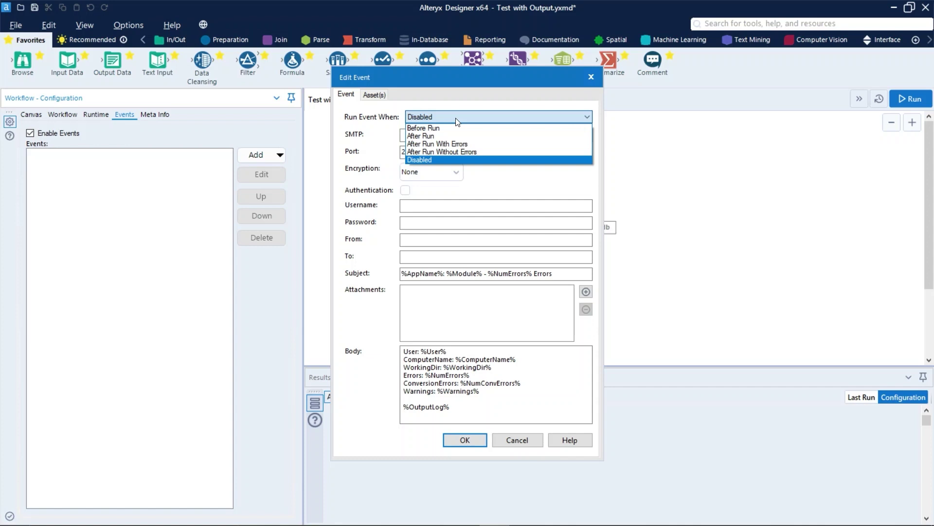
pyautogui.click(458, 119)
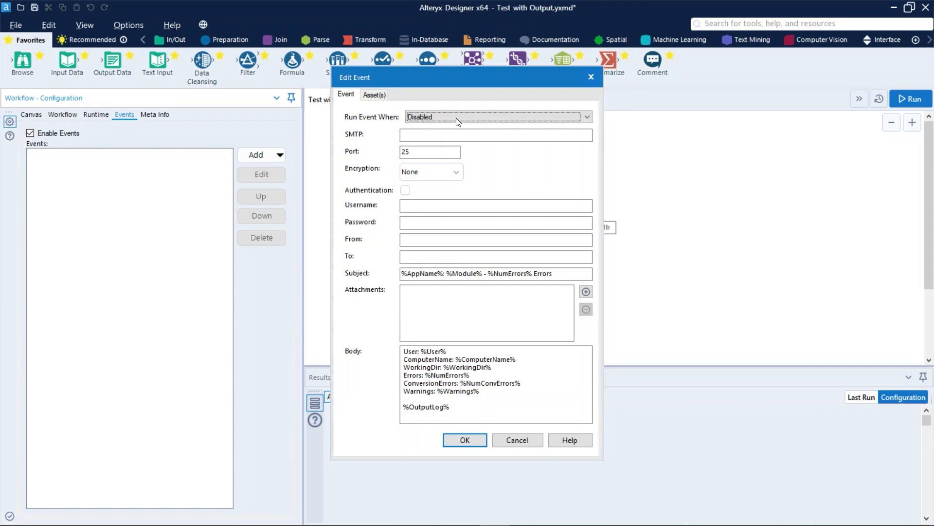
pyautogui.click(446, 134)
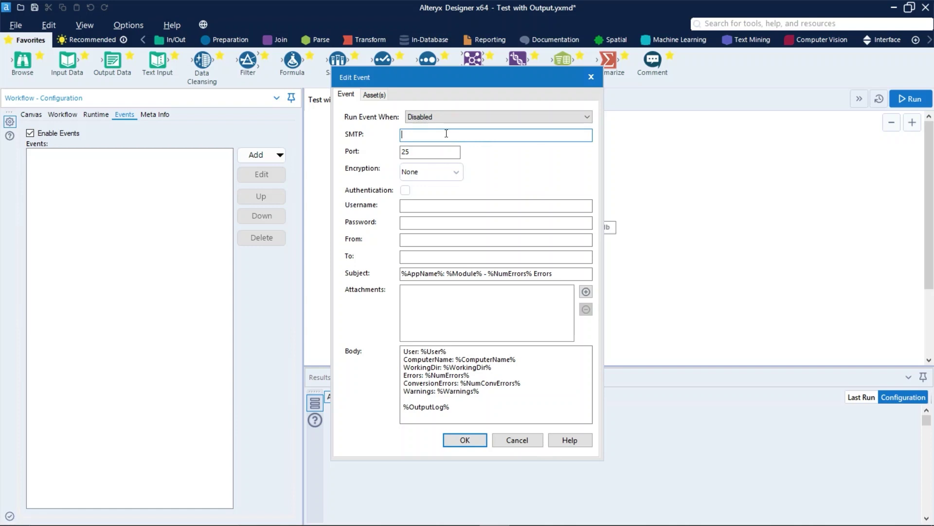
# - Try SSL/TLS, then set the email encryption to STARTTLS so the port becomes 587
pyautogui.click(421, 155)
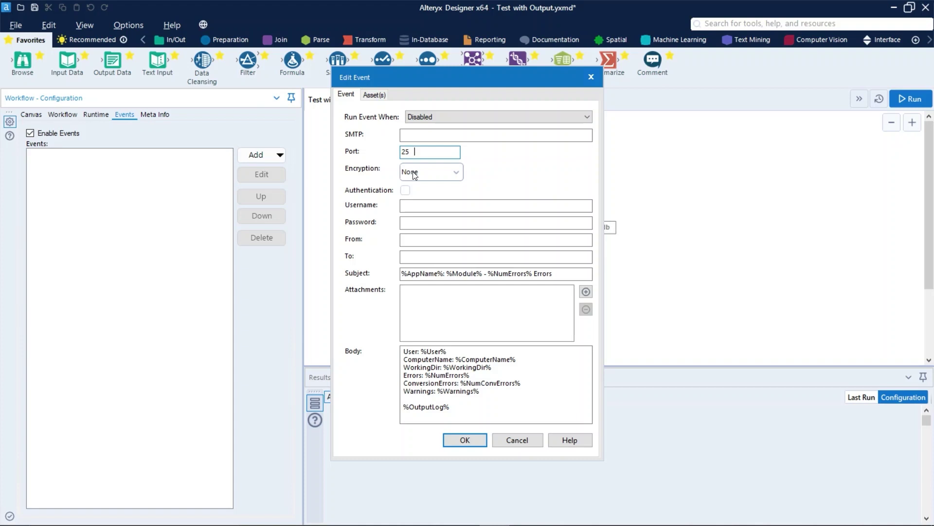
pyautogui.click(414, 174)
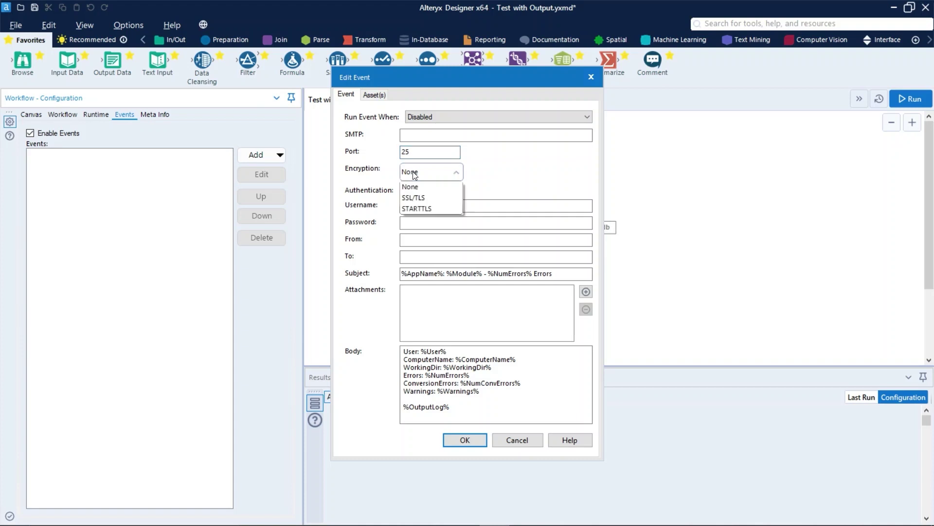
pyautogui.click(430, 200)
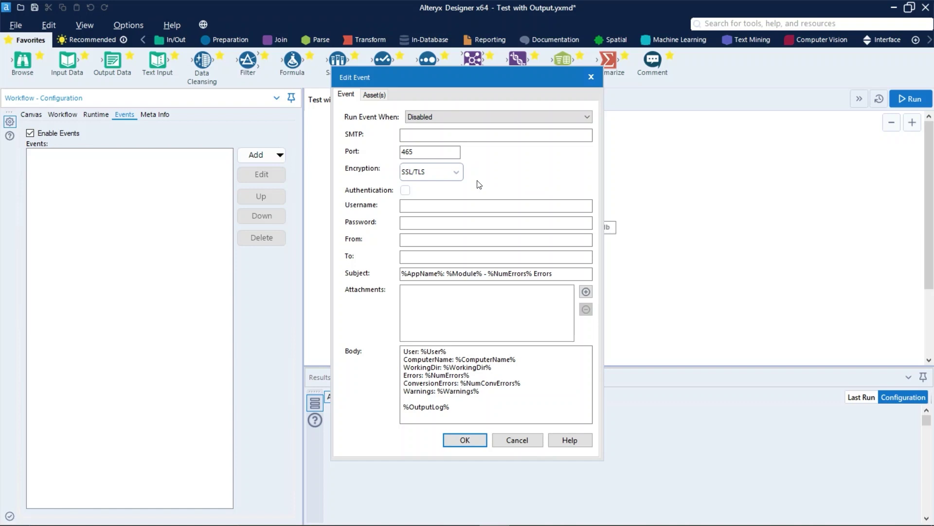
pyautogui.click(442, 177)
pyautogui.click(440, 212)
# - Turn on Authentication and step through the Username, Password, From and To fields
pyautogui.click(405, 190)
pyautogui.click(428, 205)
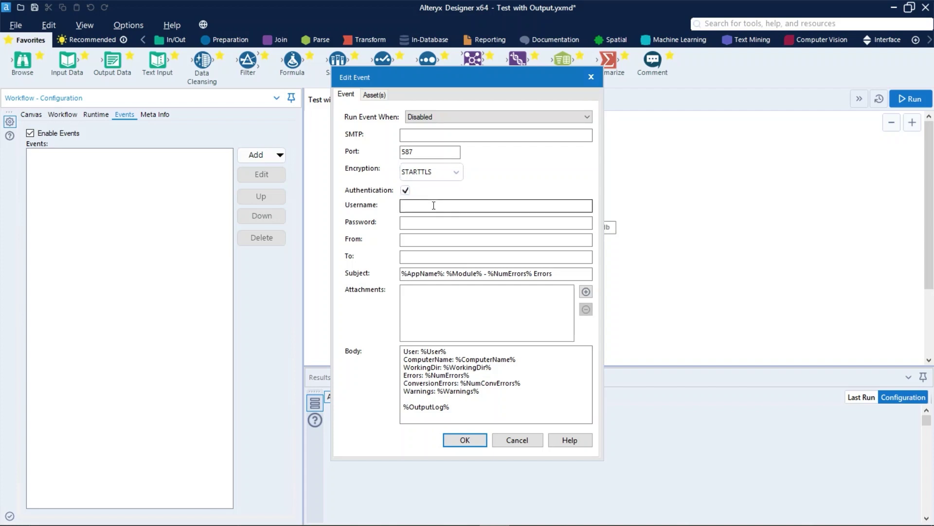
pyautogui.click(441, 221)
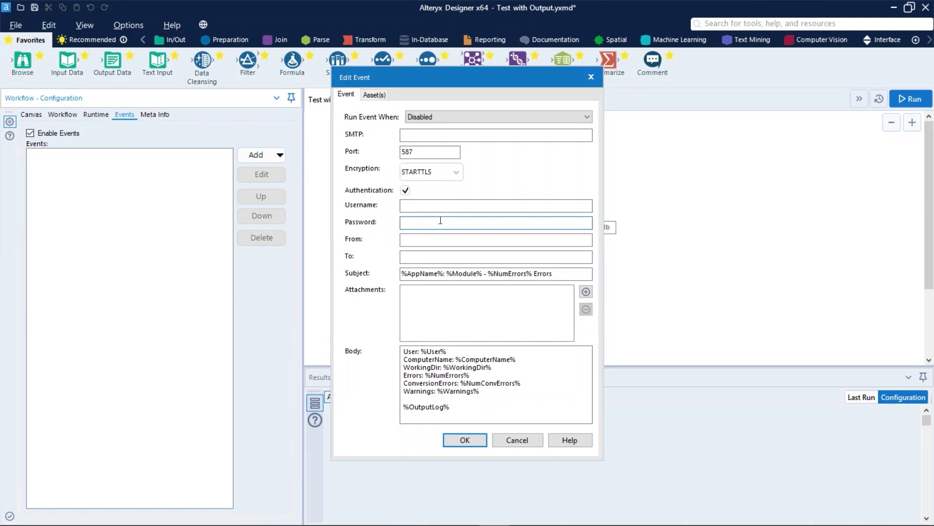
pyautogui.click(417, 239)
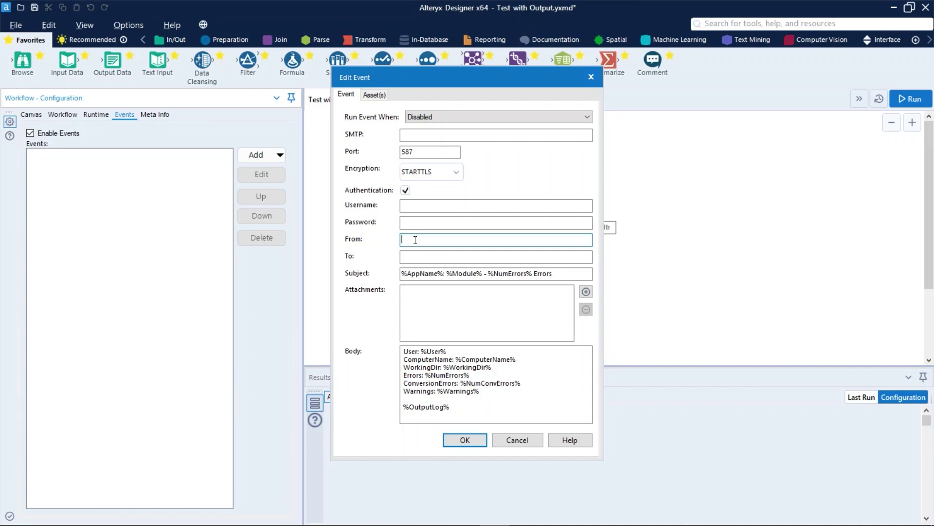
pyautogui.click(411, 257)
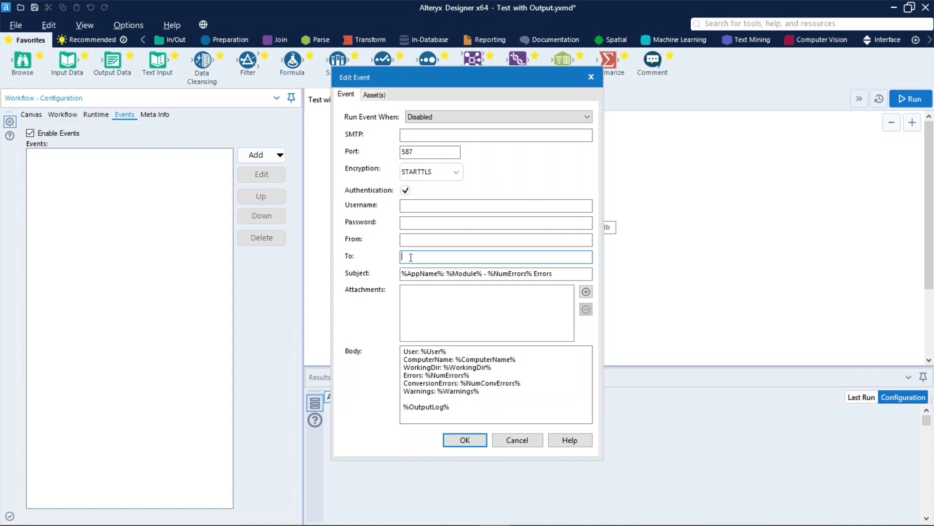
# - Review the Subject, Attachments and default Body fields, then dismiss the email dialog with Escape
pyautogui.click(409, 273)
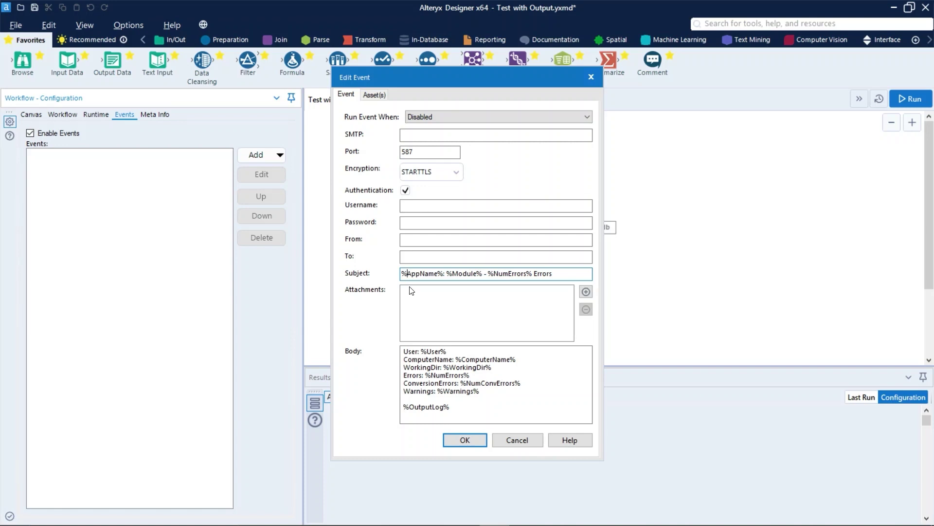
pyautogui.click(411, 304)
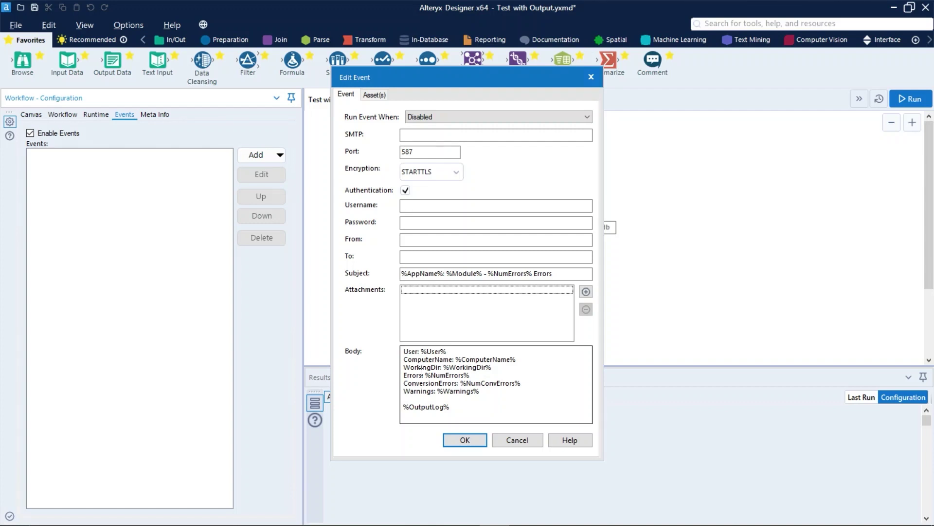
pyautogui.click(421, 369)
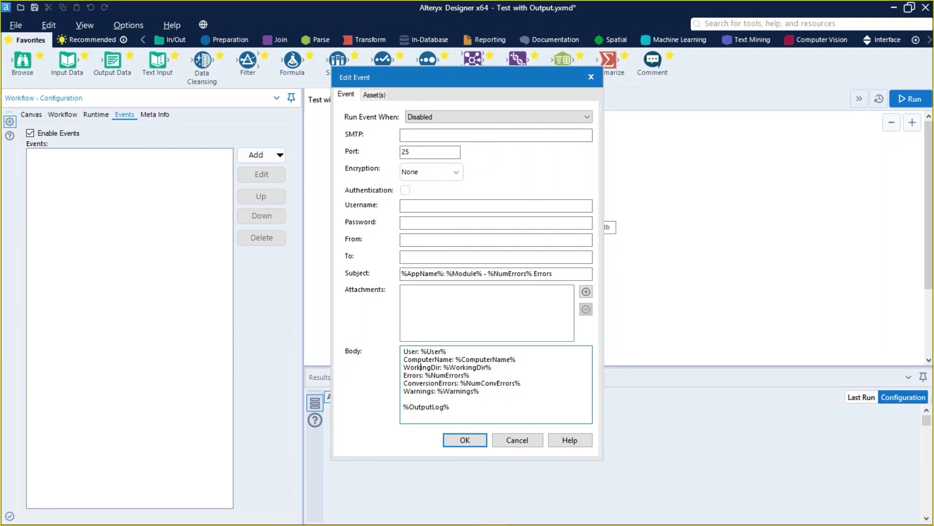
pyautogui.moveTo(439, 426); pyautogui.dragTo(491, 456)
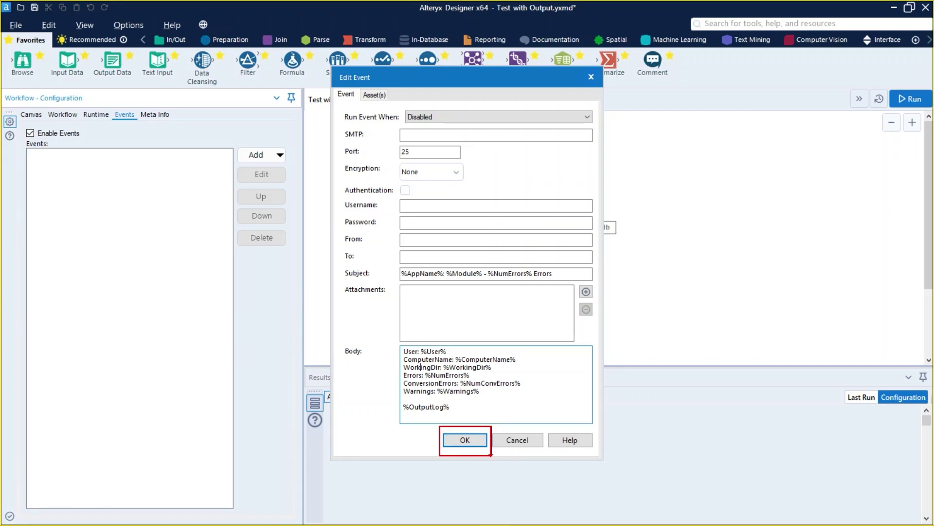
pyautogui.press('Escape')
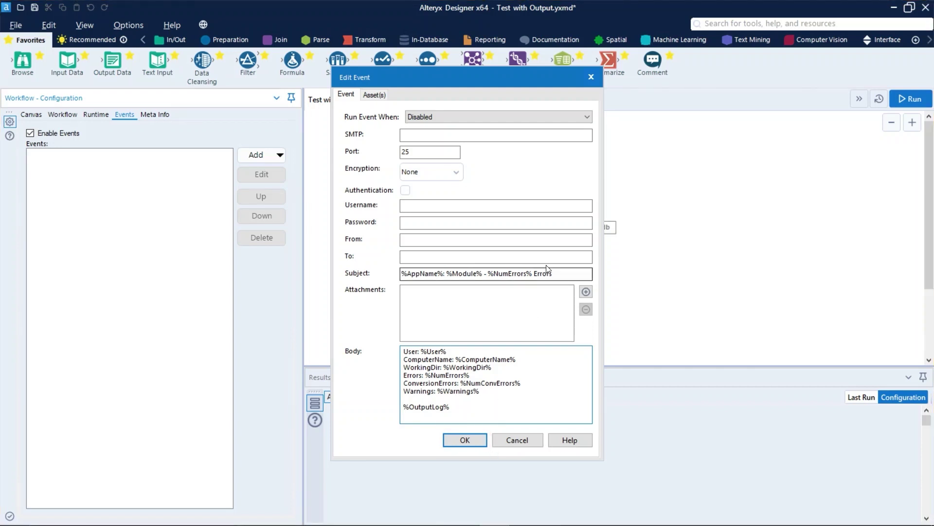
# - Close the email event, add a Run Command event, and review its command, arguments and 30-second timeout
pyautogui.click(592, 78)
pyautogui.click(253, 154)
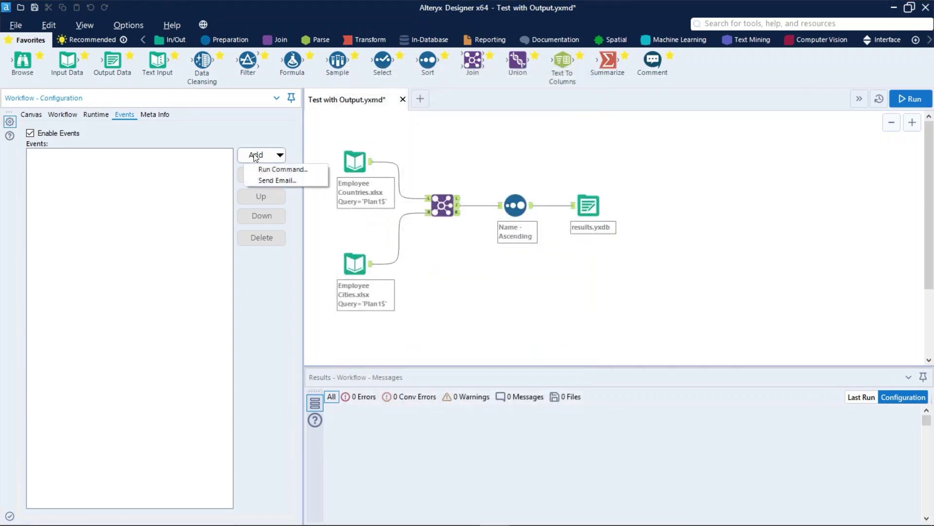
pyautogui.click(297, 172)
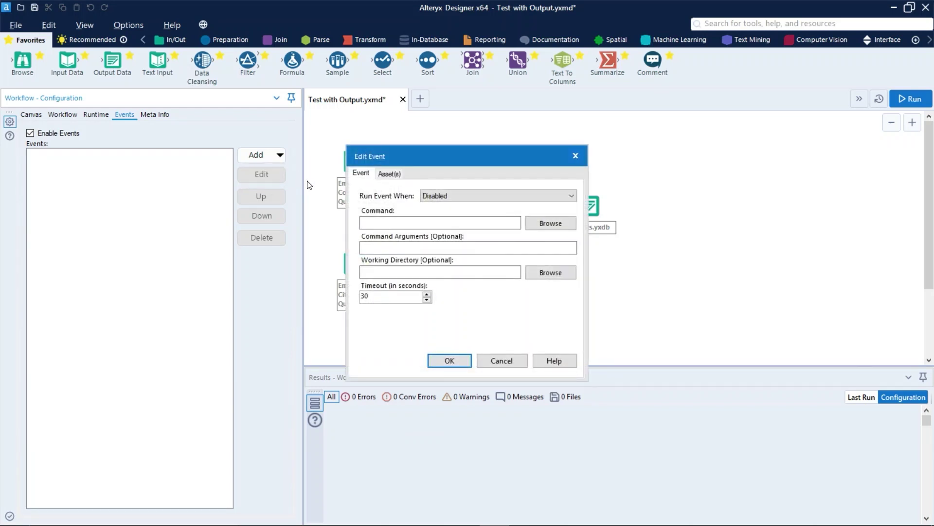
pyautogui.click(441, 197)
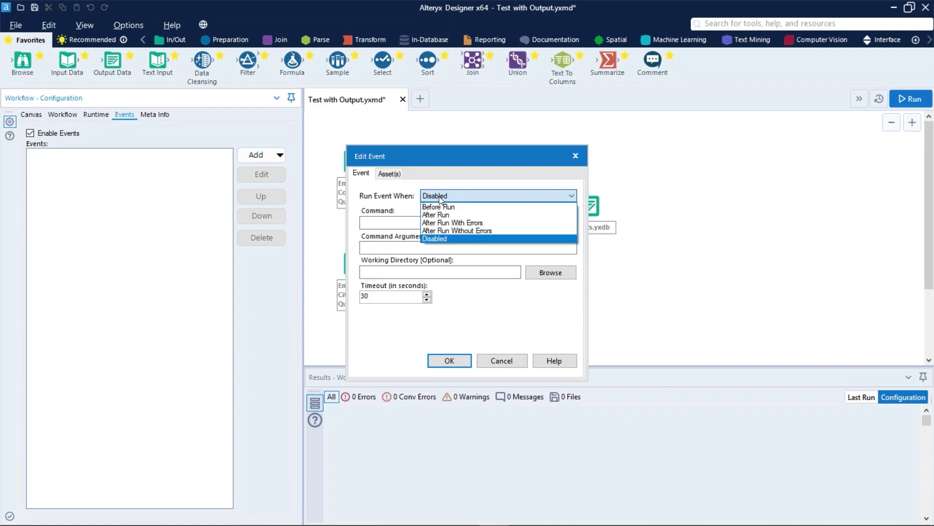
pyautogui.click(395, 222)
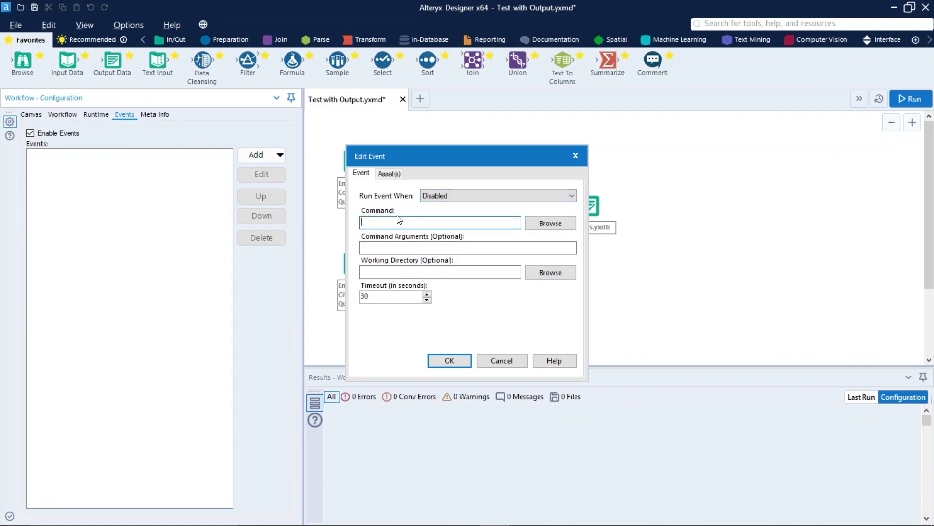
pyautogui.click(404, 249)
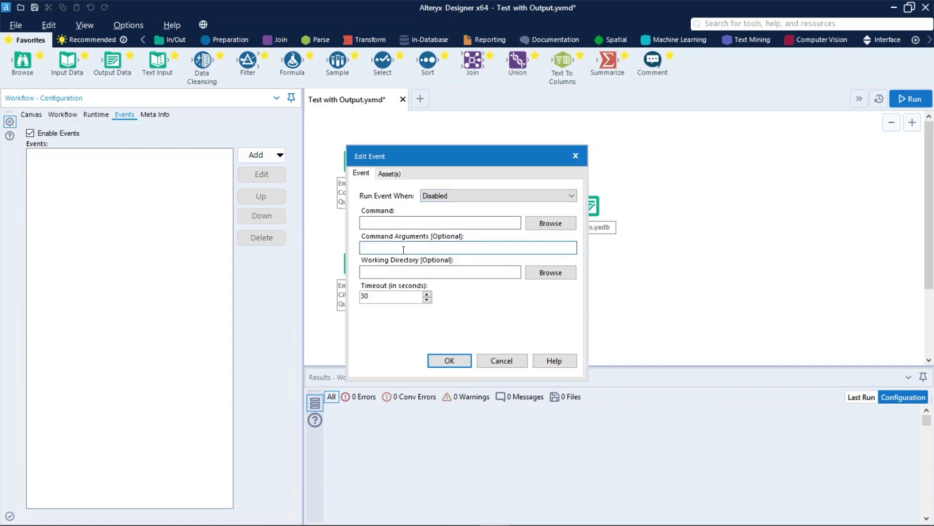
pyautogui.click(407, 295)
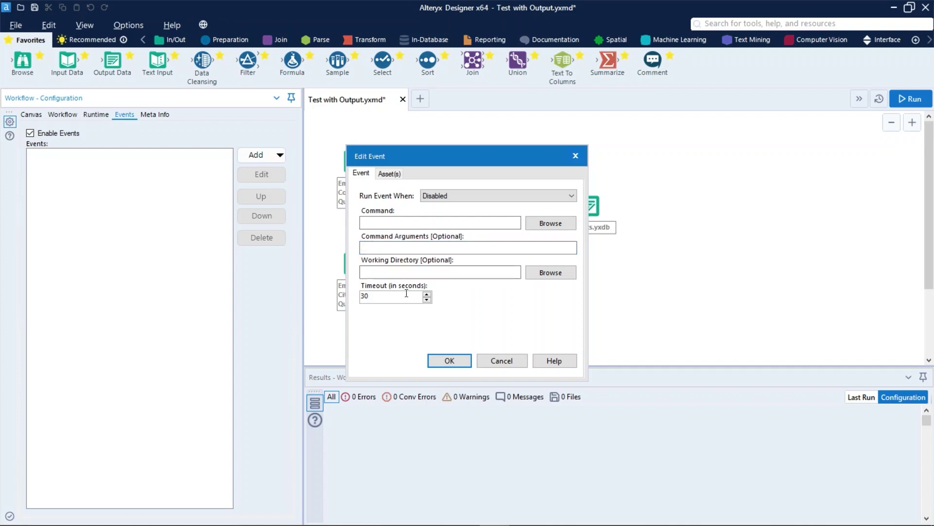